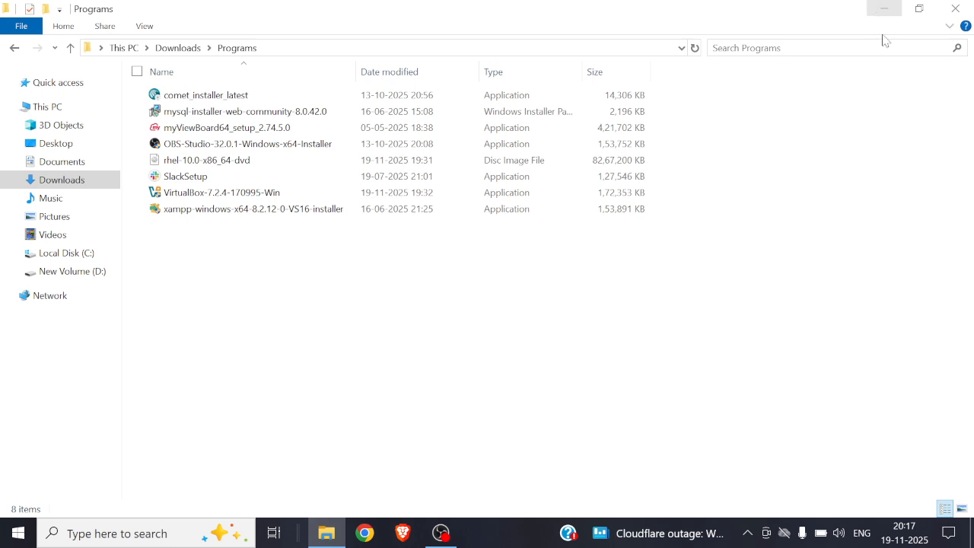
Run the VirtualBox-7.2.4-170995-Win installer from the Programs folder and allow it to make changes.
{"action": "left_click", "coordinate": [221, 194]}
{"action": "left_click", "coordinate": [232, 160]}
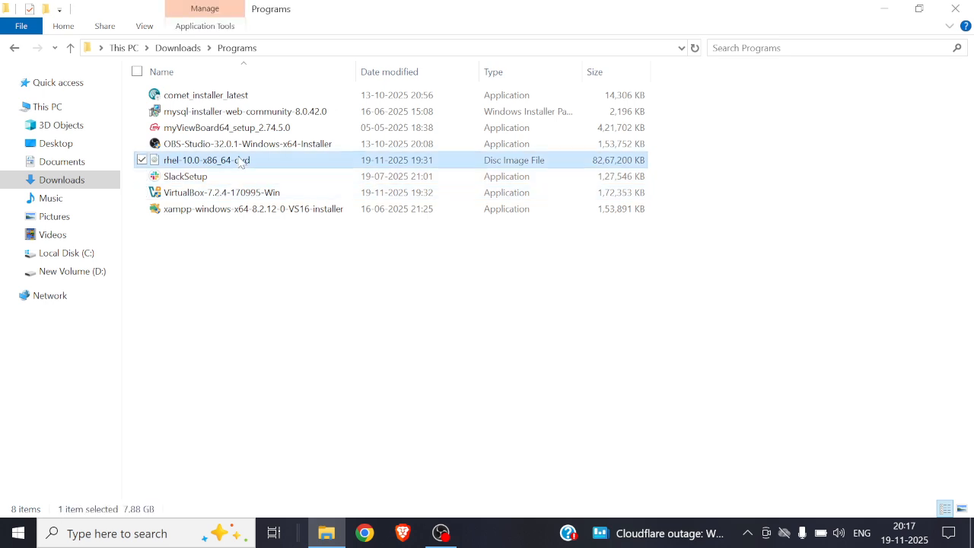
{"action": "left_click", "coordinate": [304, 316]}
{"action": "left_click", "coordinate": [325, 160]}
{"action": "double_click", "coordinate": [328, 195]}
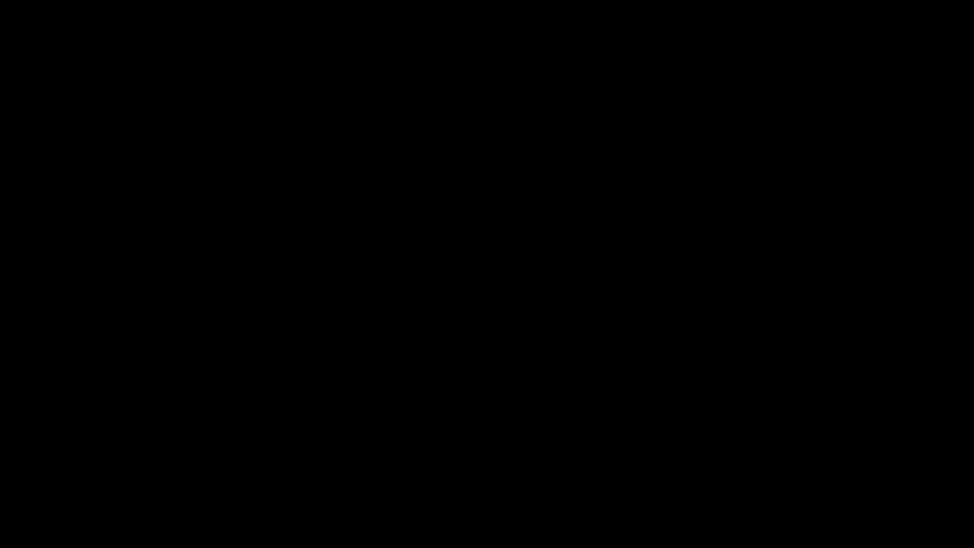
{"action": "left_click", "coordinate": [400, 366]}
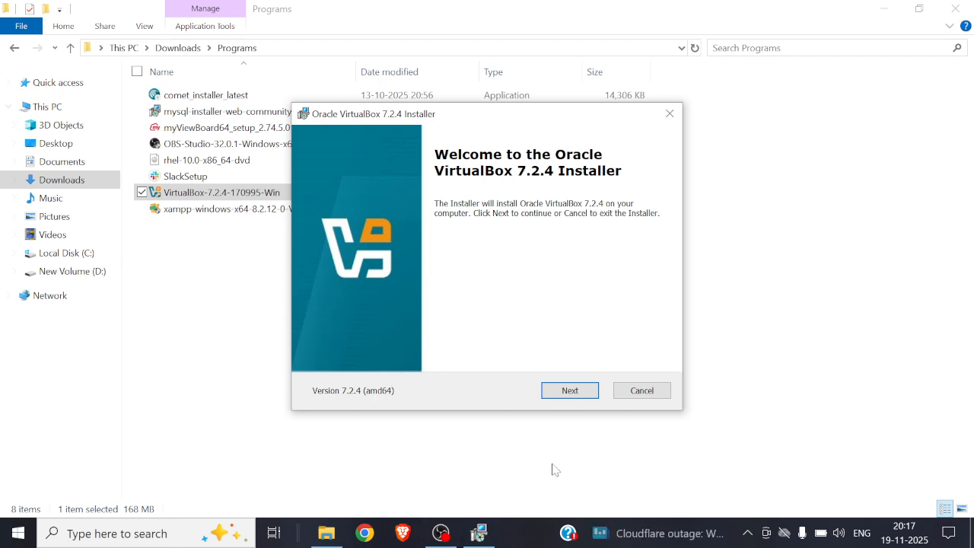
Install VirtualBox 7.2.4 with the default features, location and startup options, accepting the licence and network warning, and start it on finishing.
{"action": "left_click", "coordinate": [573, 394]}
{"action": "left_click", "coordinate": [473, 332]}
{"action": "left_click", "coordinate": [582, 392]}
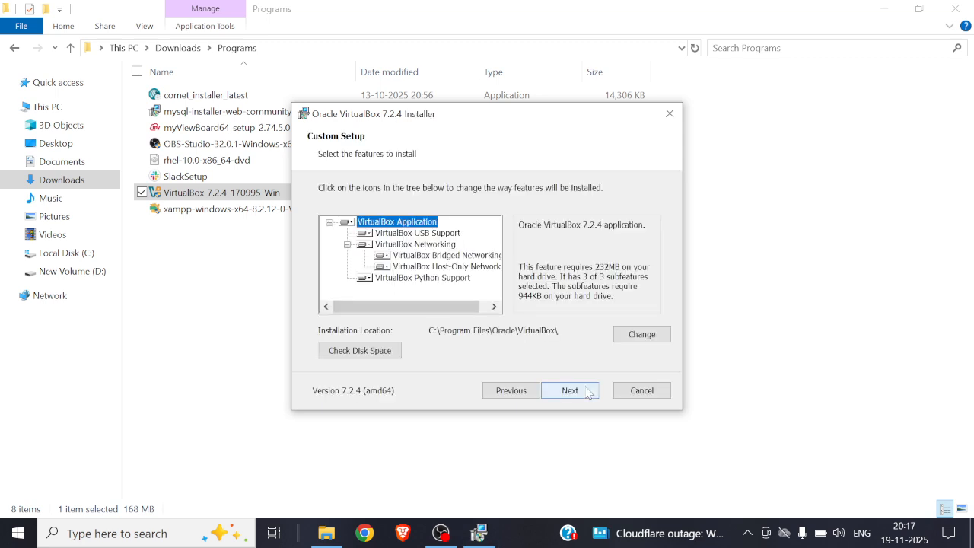
{"action": "left_click", "coordinate": [589, 392]}
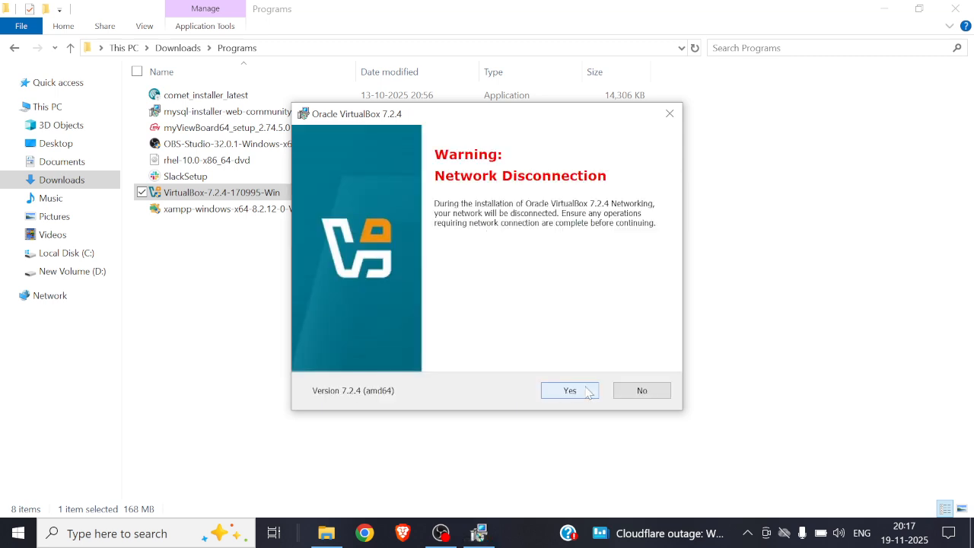
{"action": "left_click", "coordinate": [588, 392]}
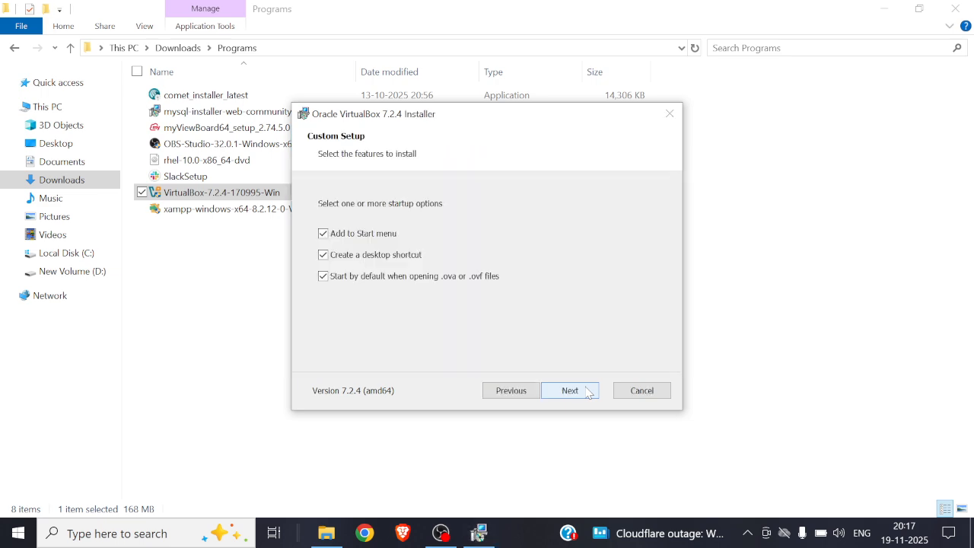
{"action": "left_click", "coordinate": [588, 392]}
{"action": "left_click", "coordinate": [588, 392]}
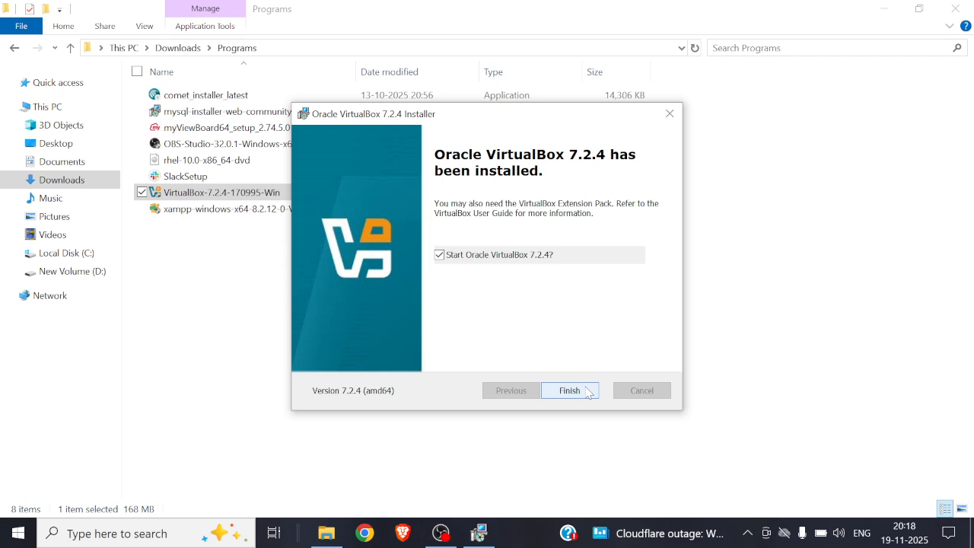
{"action": "left_click", "coordinate": [571, 390]}
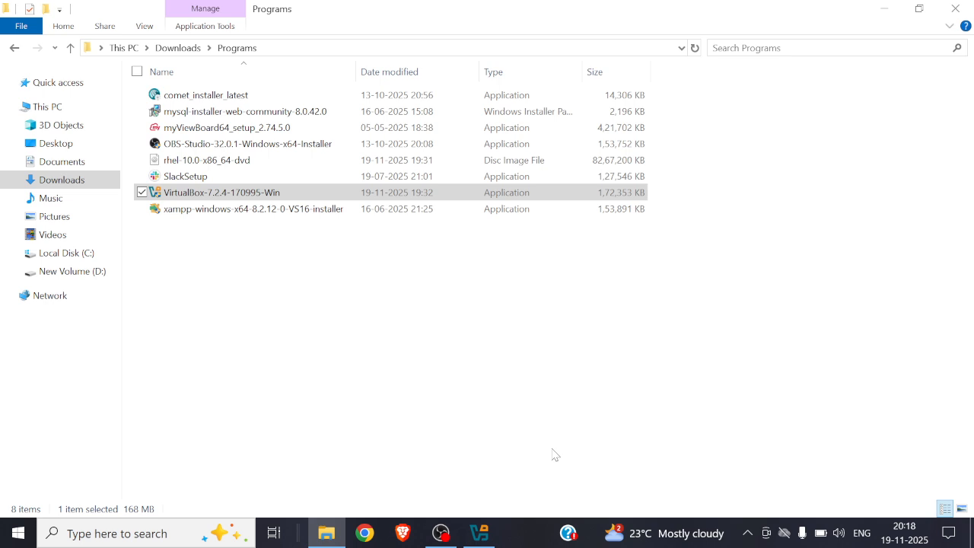
Switch to Oracle VirtualBox Manager and begin a new virtual machine named RedHat, dismissing the OneDrive notification.
{"action": "left_click", "coordinate": [479, 532]}
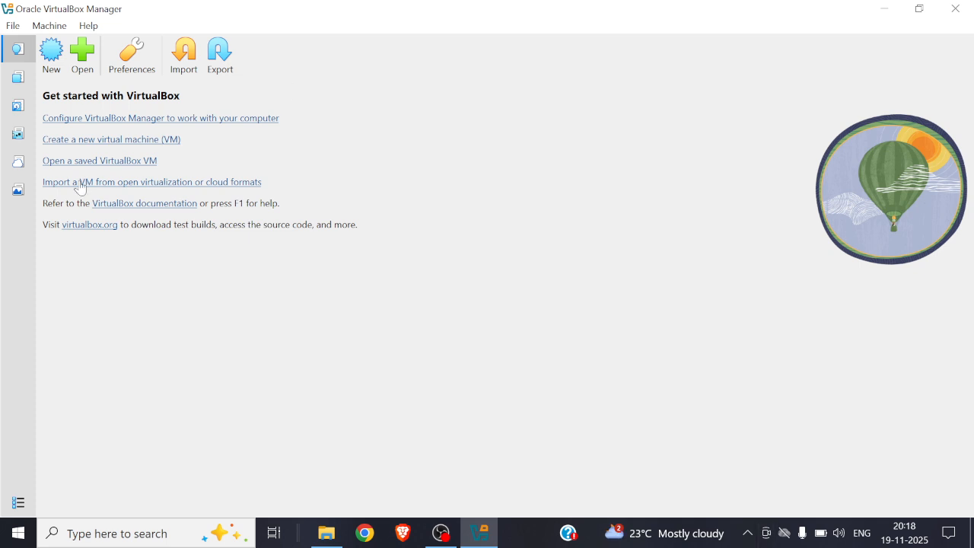
{"action": "left_click", "coordinate": [52, 53]}
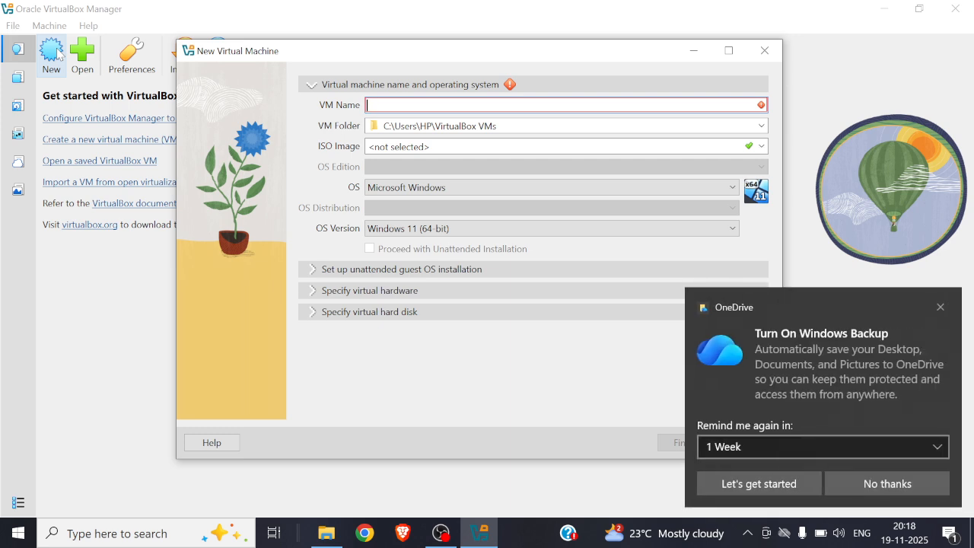
{"action": "left_click", "coordinate": [940, 307]}
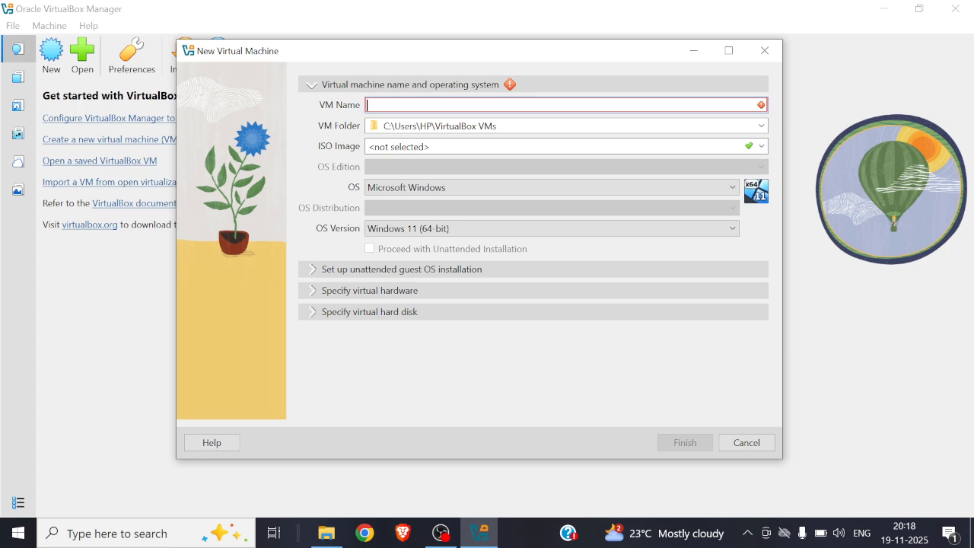
{"action": "type", "text": "RedHat"}
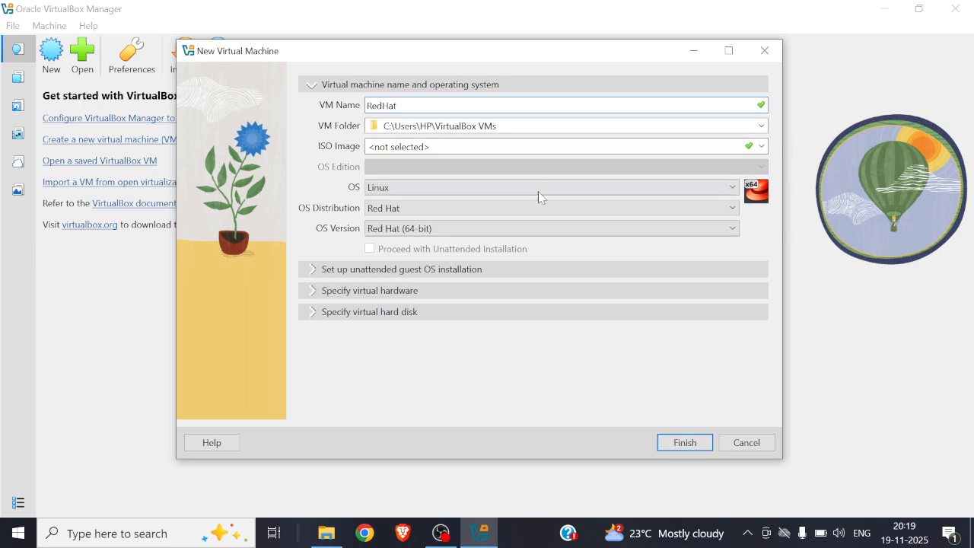
{"action": "left_click", "coordinate": [761, 126]}
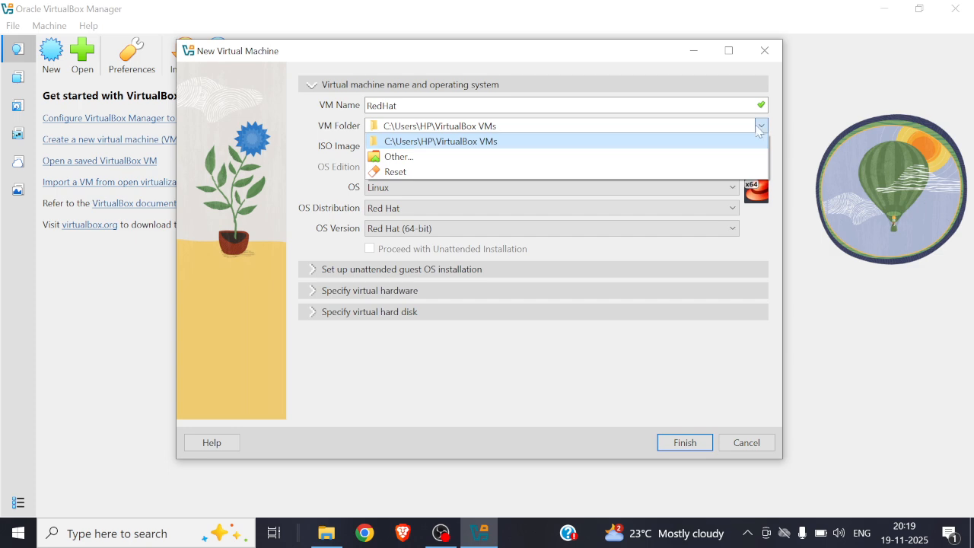
{"action": "left_click", "coordinate": [758, 128]}
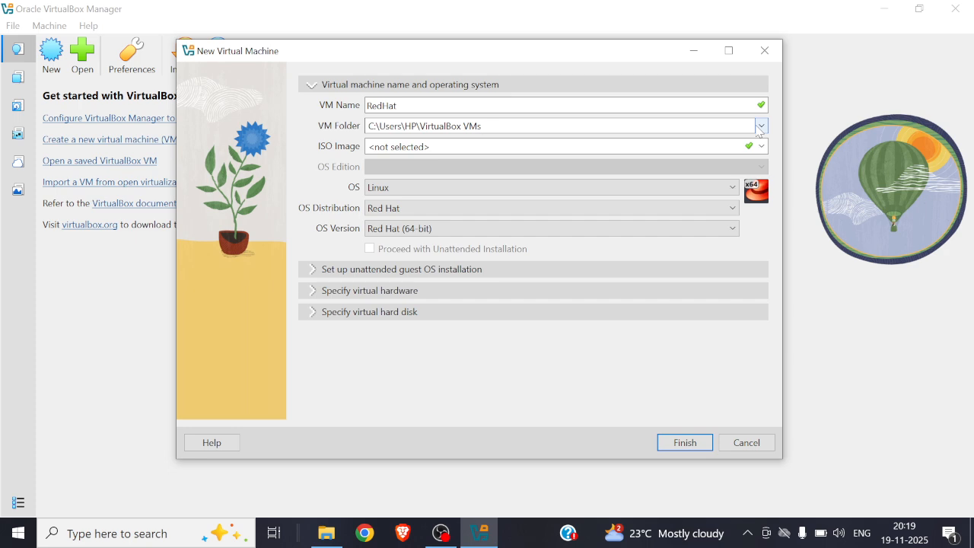
{"action": "left_click", "coordinate": [760, 127]}
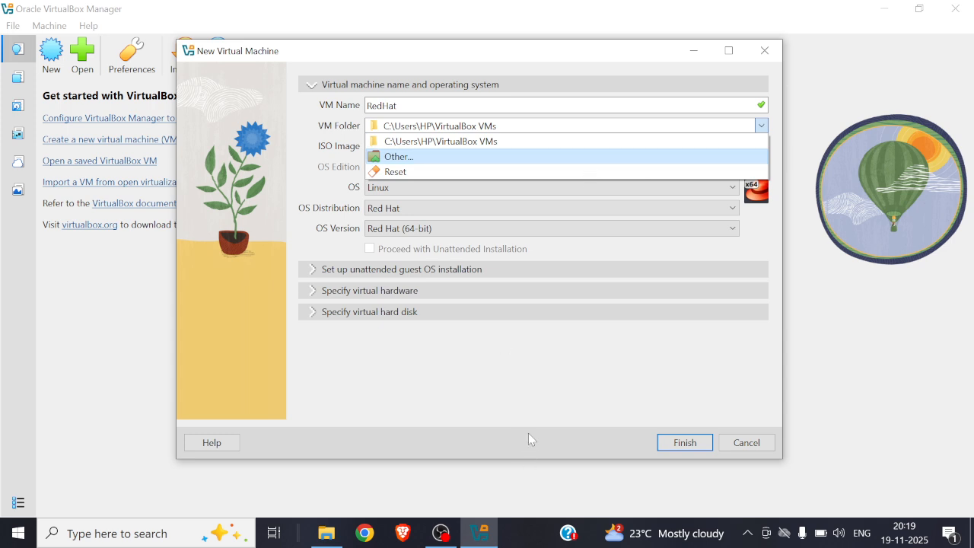
{"action": "left_click", "coordinate": [531, 396]}
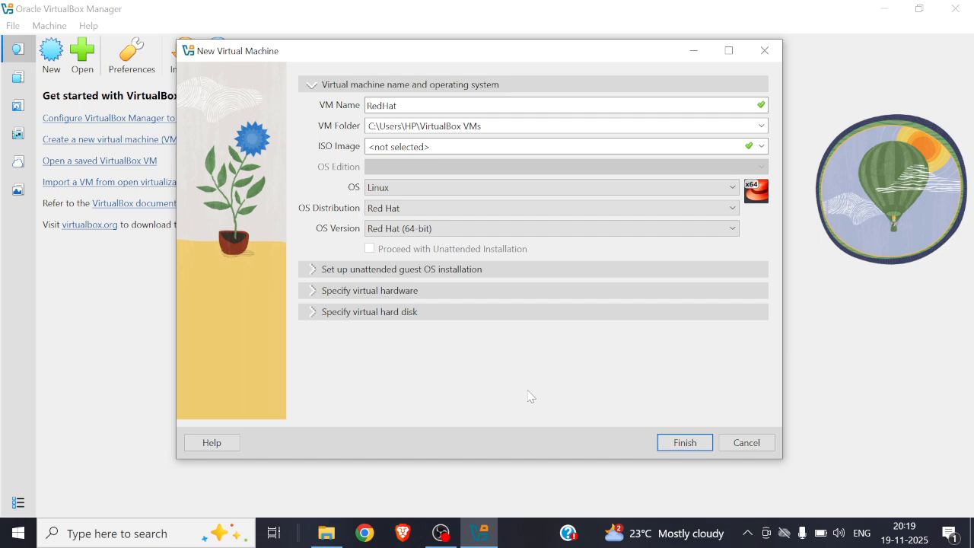
Choose rhel-10.0-x86_64-dvd from Downloads\Programs as the virtual machine's ISO image and turn off unattended installation.
{"action": "left_click", "coordinate": [762, 146]}
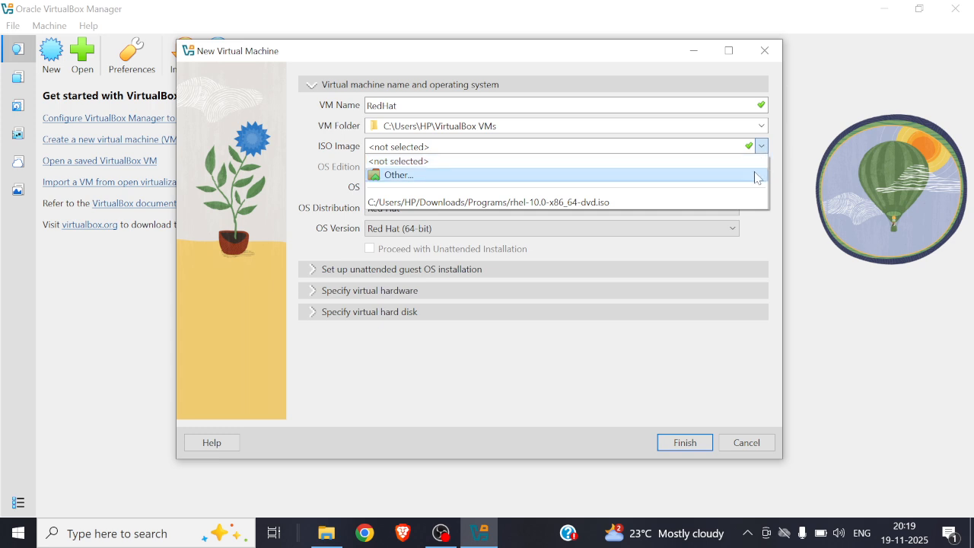
{"action": "left_click", "coordinate": [758, 176]}
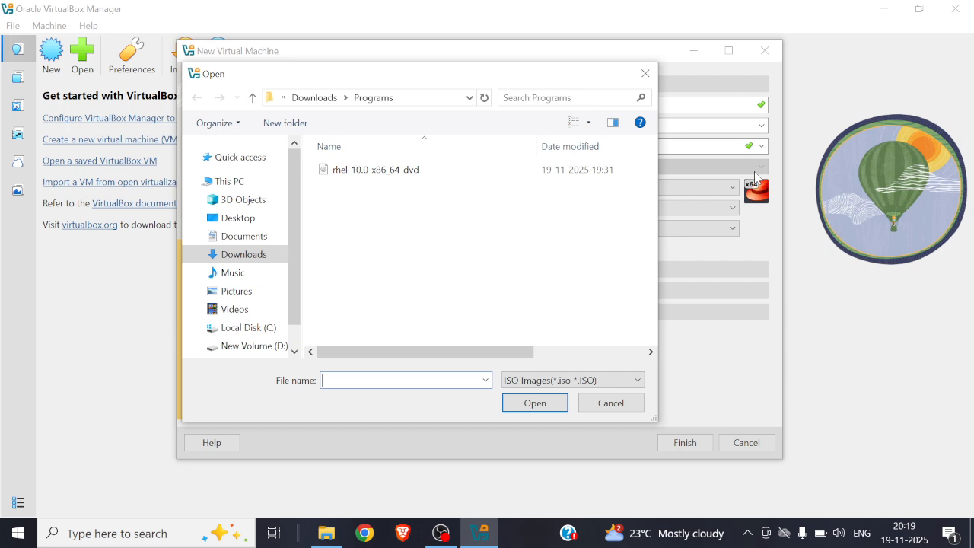
{"action": "left_click", "coordinate": [428, 171]}
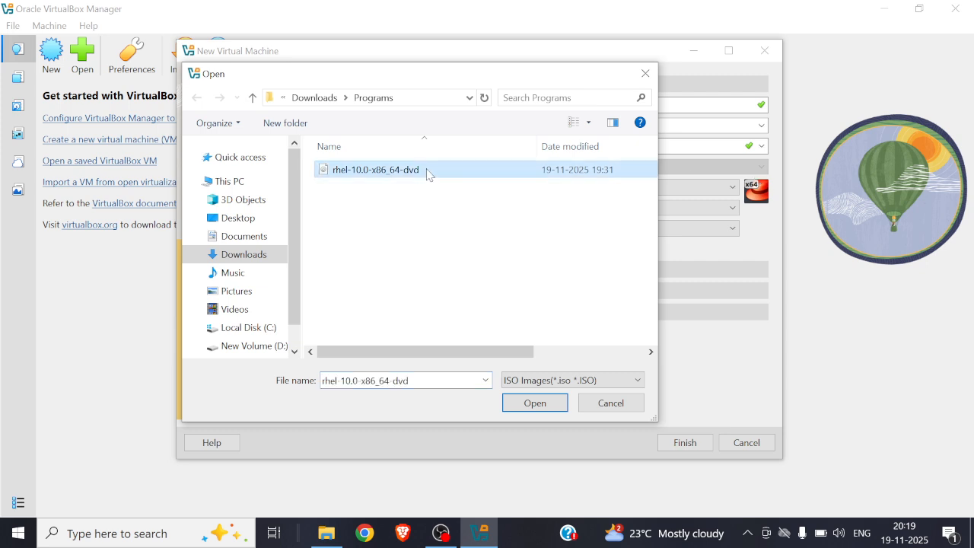
{"action": "left_click", "coordinate": [534, 402]}
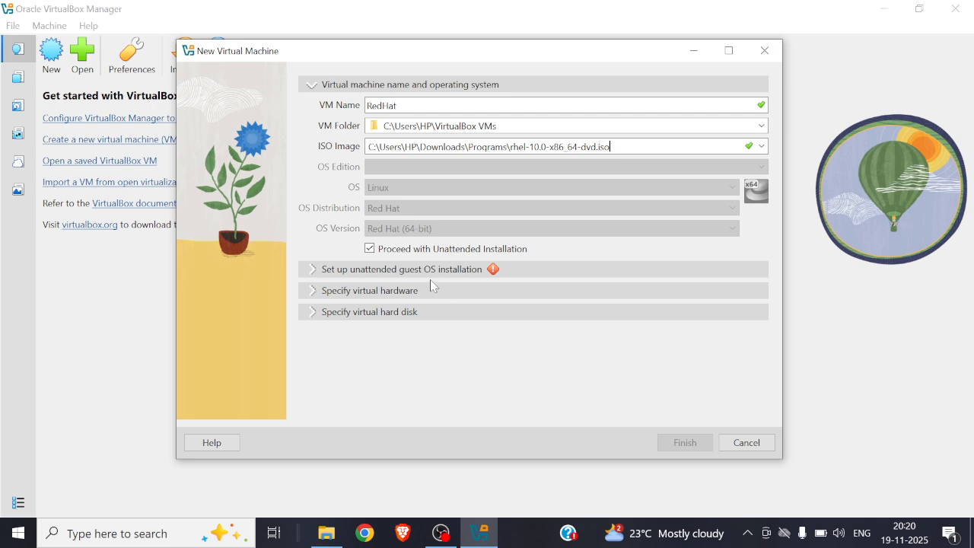
{"action": "left_click", "coordinate": [370, 249]}
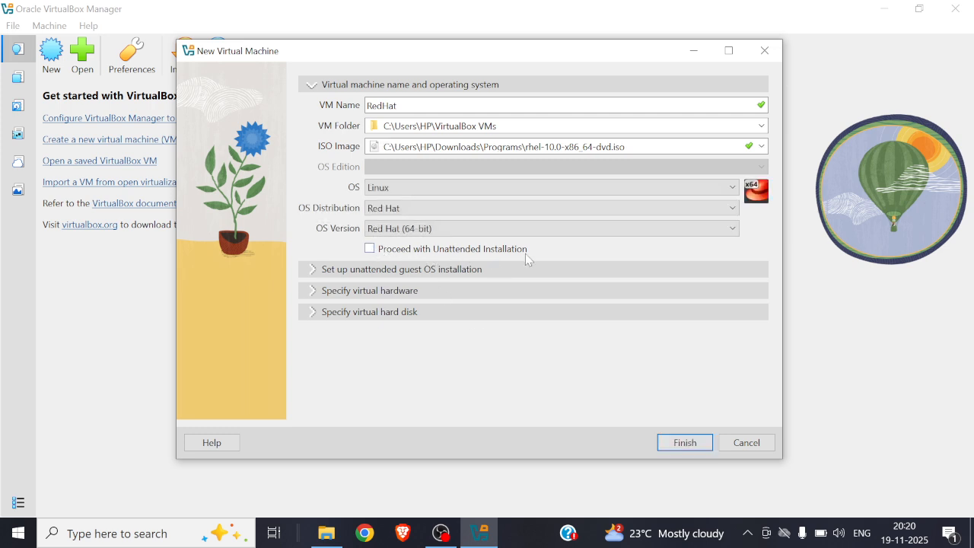
Set the virtual machine to 2 CPUs, keep the default new virtual hard disk, and finish creating the machine.
{"action": "left_click", "coordinate": [318, 274]}
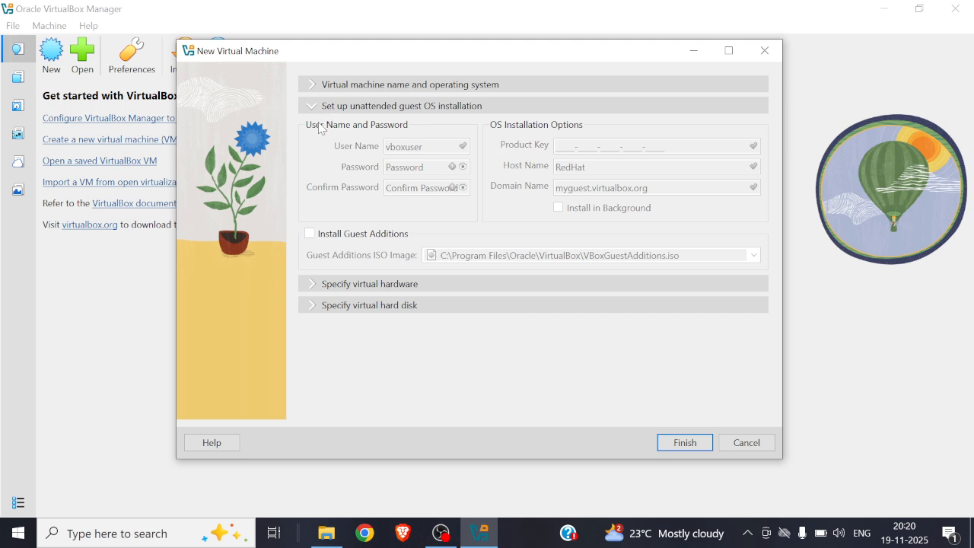
{"action": "left_click", "coordinate": [313, 286]}
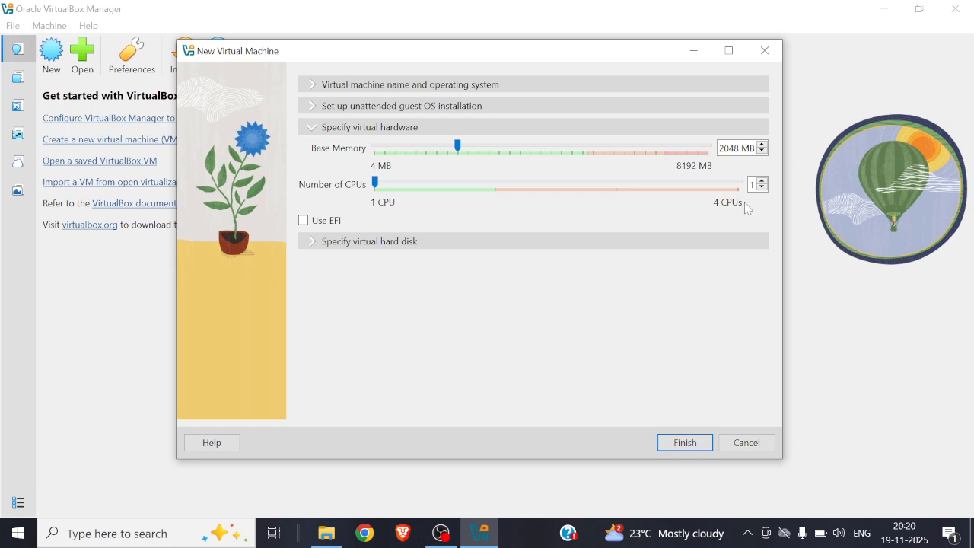
{"action": "left_click", "coordinate": [762, 181]}
{"action": "left_click", "coordinate": [303, 242]}
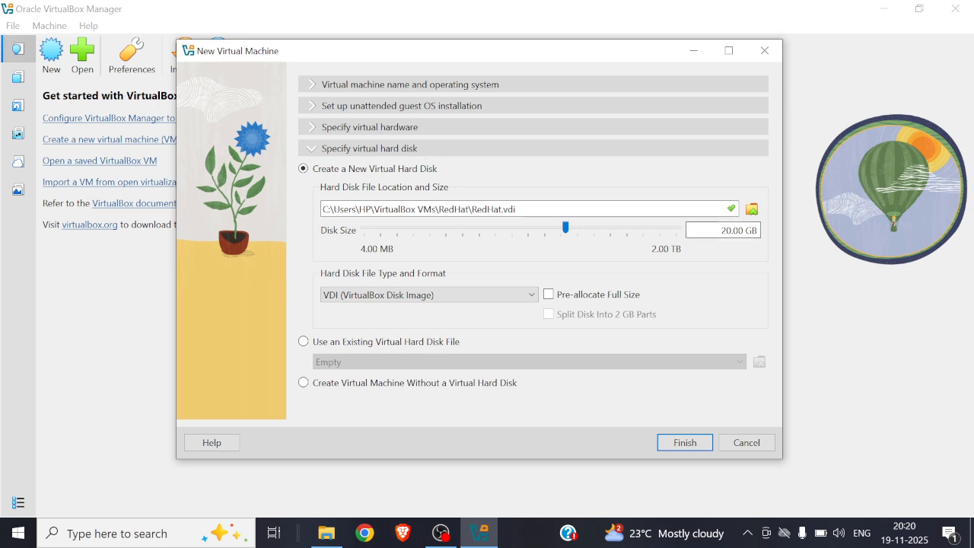
{"action": "left_click", "coordinate": [693, 442]}
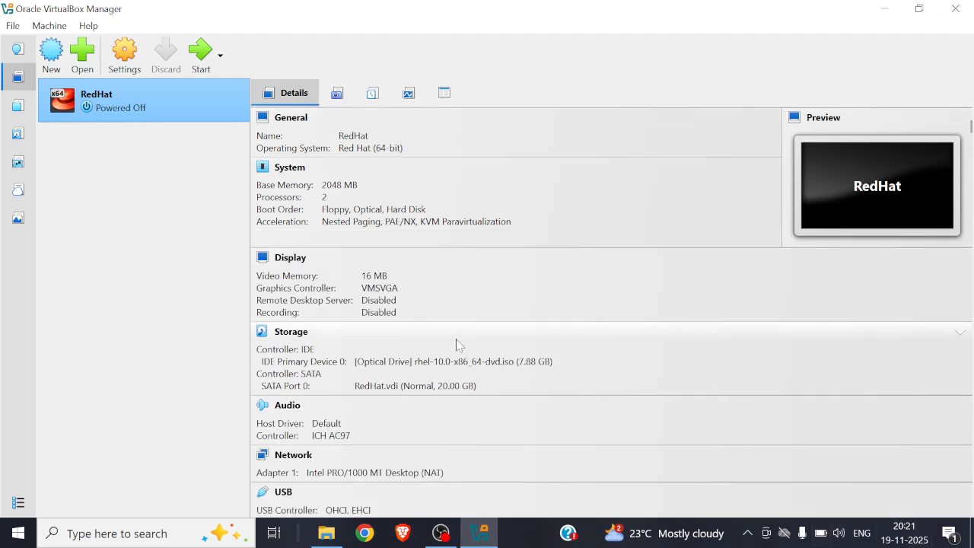
Start the RedHat virtual machine, bring its window to the front and dismiss the mouse capture message.
{"action": "left_click", "coordinate": [192, 61]}
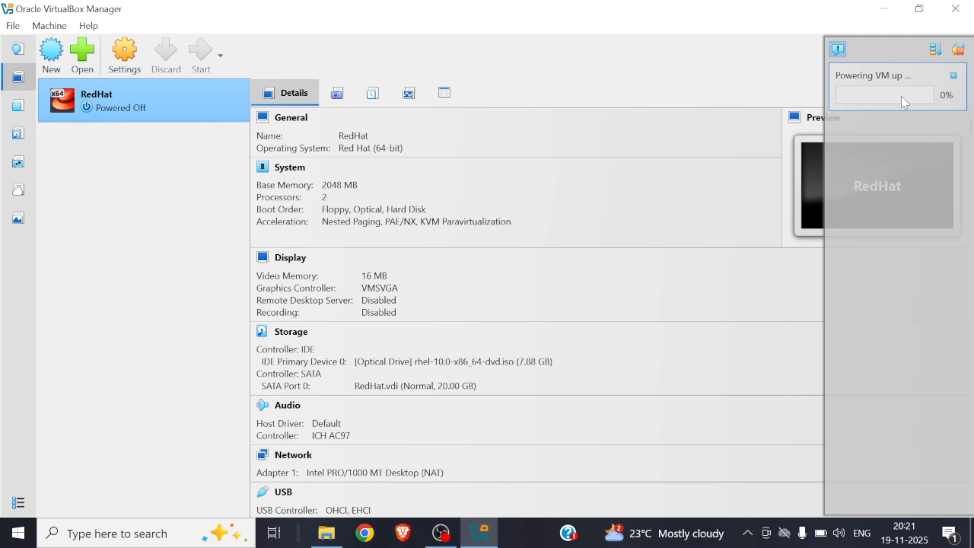
{"action": "mouse_move", "coordinate": [486, 532]}
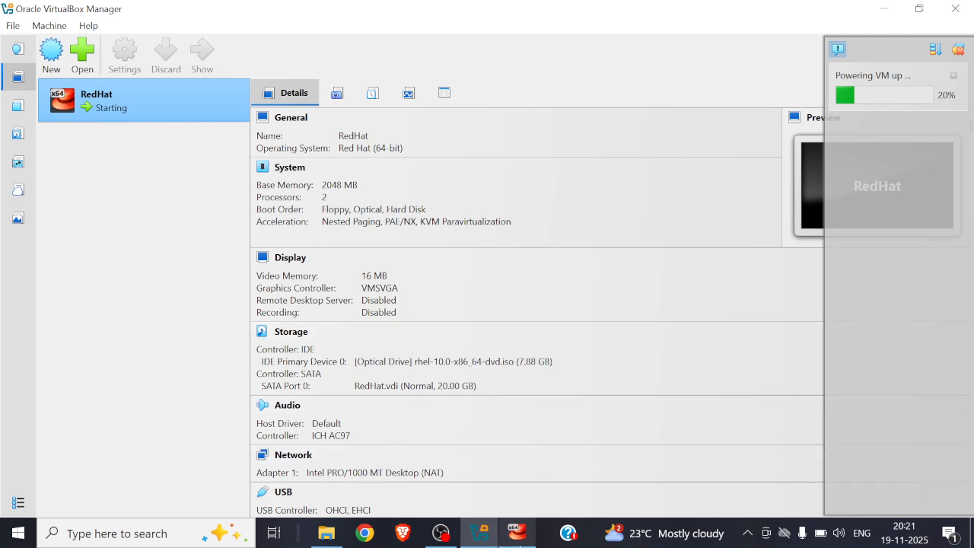
{"action": "left_click", "coordinate": [522, 541]}
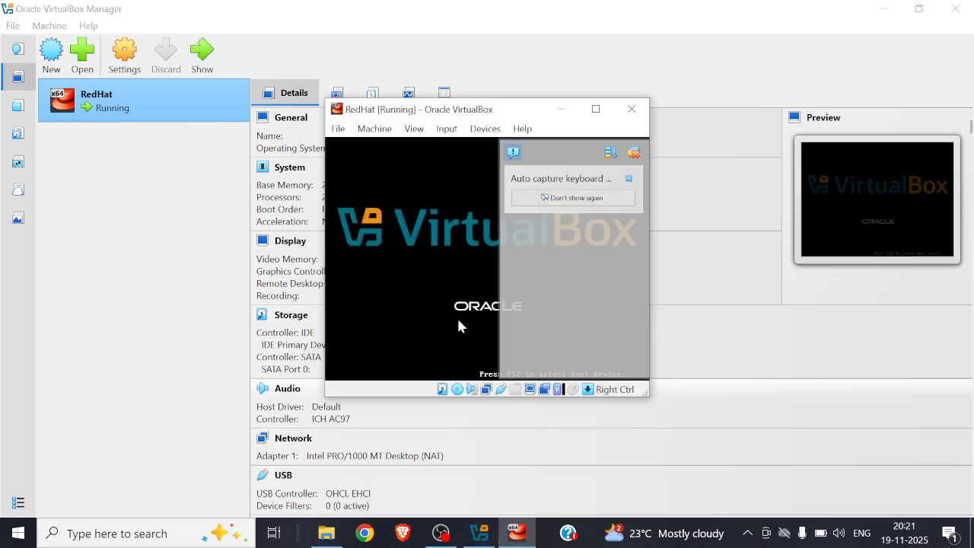
{"action": "left_click", "coordinate": [459, 272]}
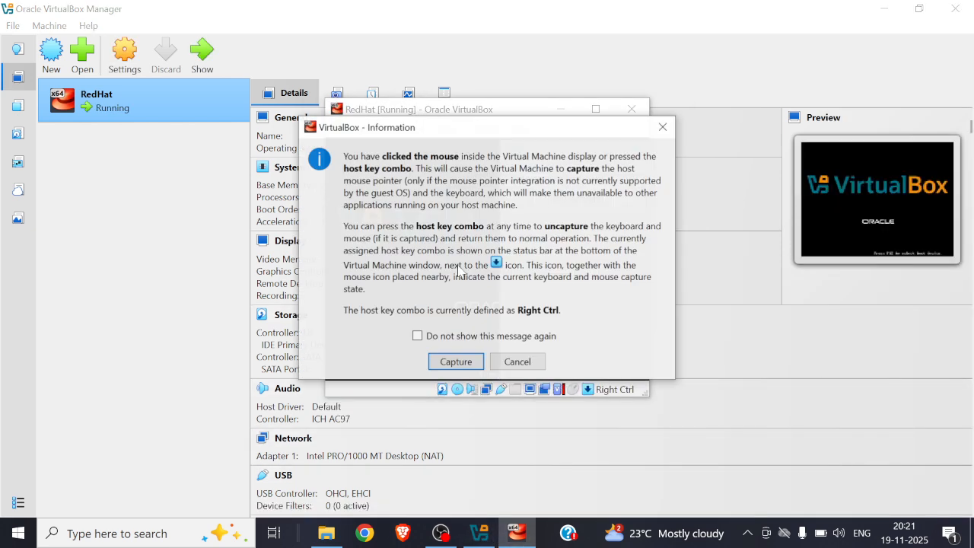
{"action": "left_click", "coordinate": [664, 126]}
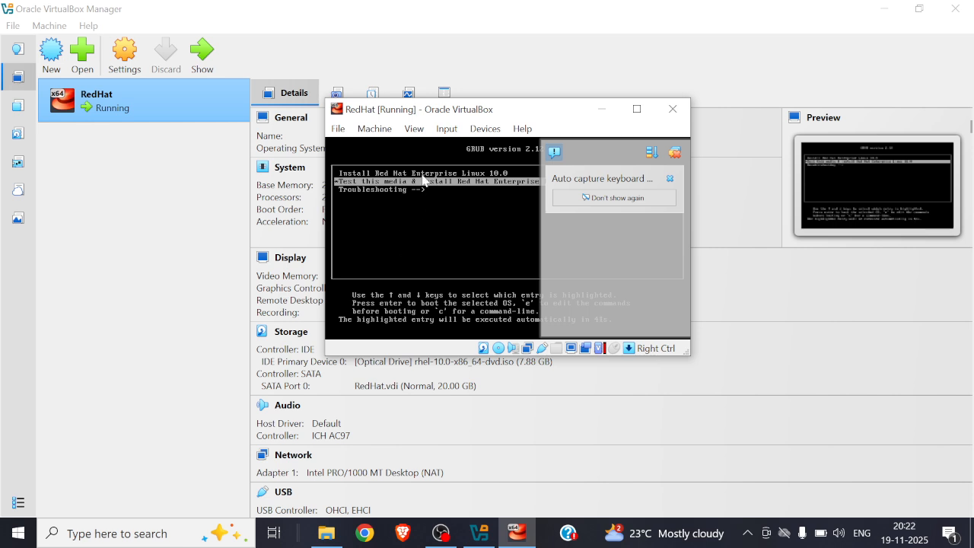
Capture the mouse and keyboard in the RedHat machine at its boot menu, after checking the host key in the capture message.
{"action": "left_click", "coordinate": [432, 232]}
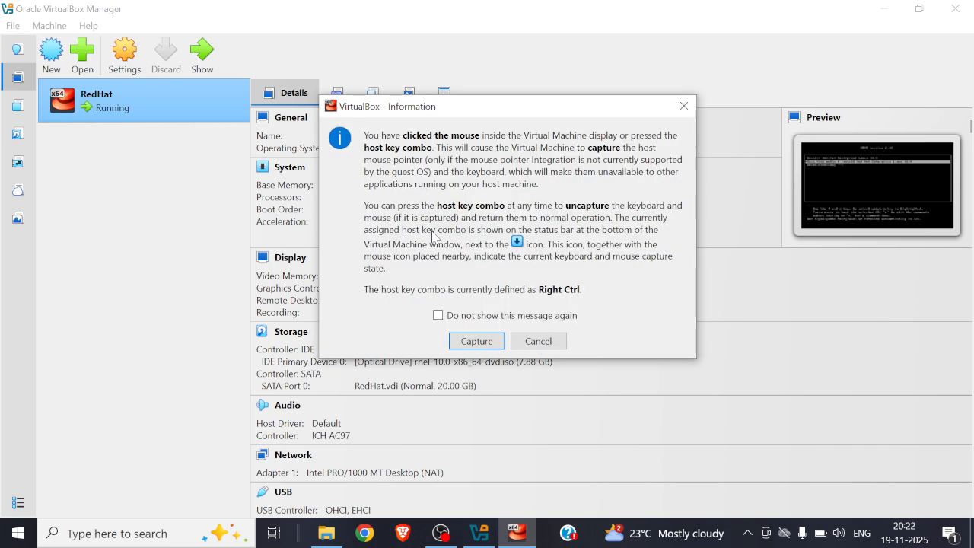
{"action": "left_click_drag", "start_coordinate": [442, 105], "coordinate": [330, 255]}
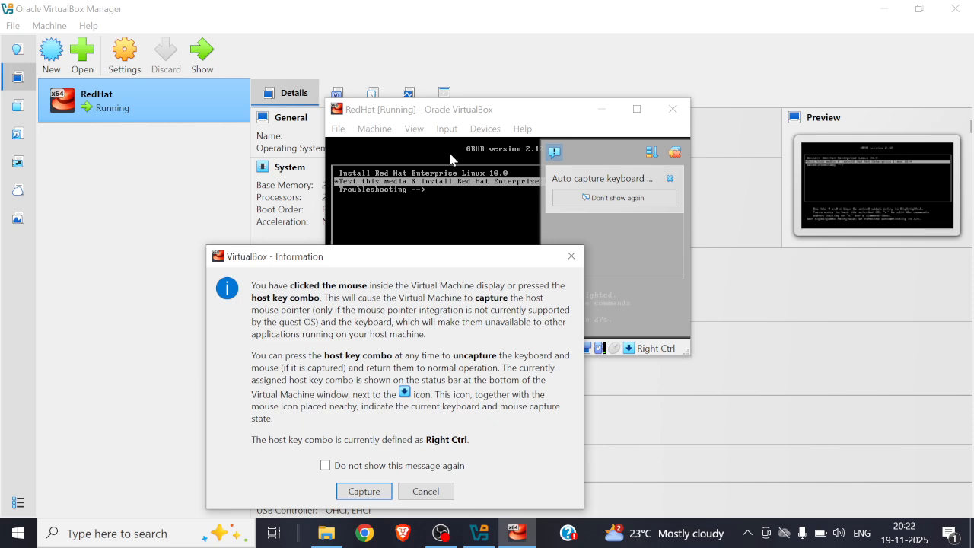
{"action": "left_click_drag", "start_coordinate": [453, 262], "coordinate": [513, 118]}
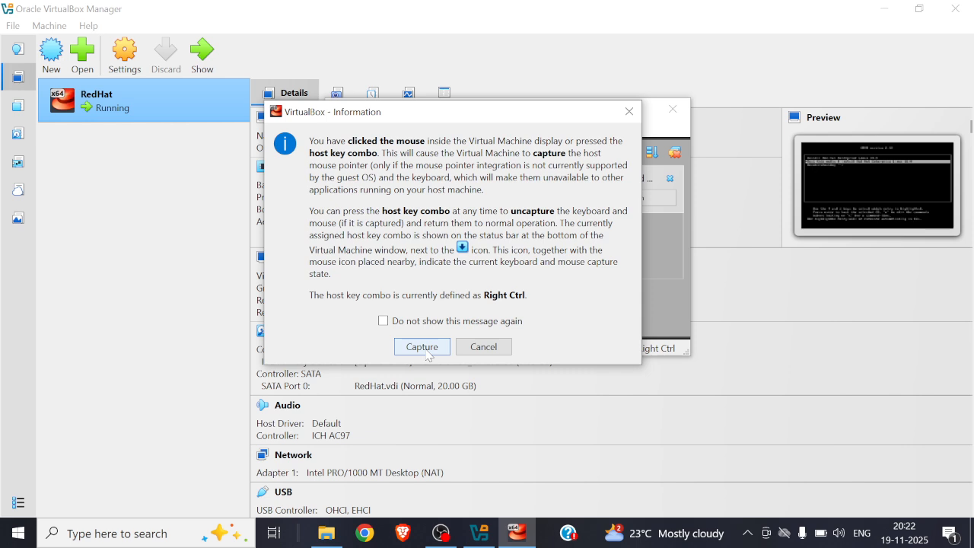
{"action": "left_click_drag", "start_coordinate": [472, 296], "coordinate": [528, 296]}
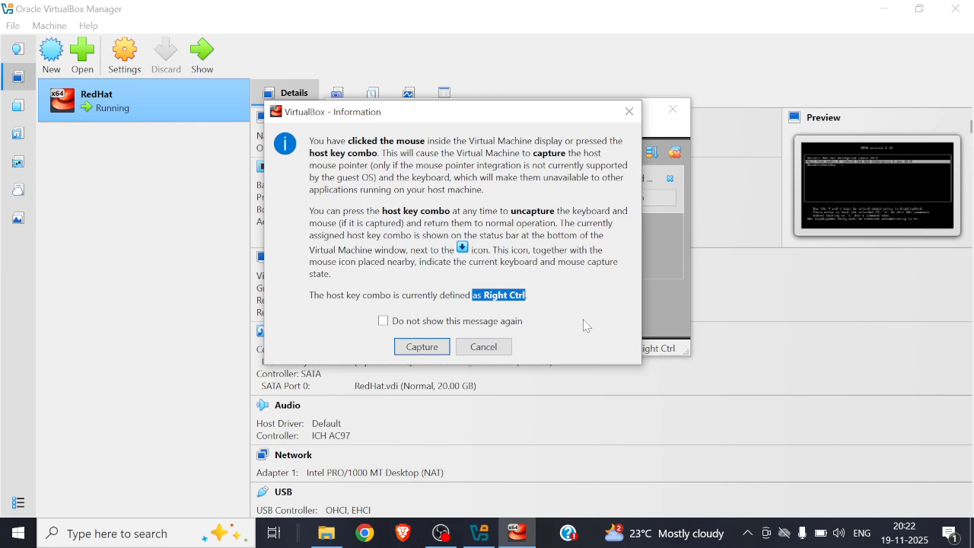
{"action": "left_click", "coordinate": [424, 347]}
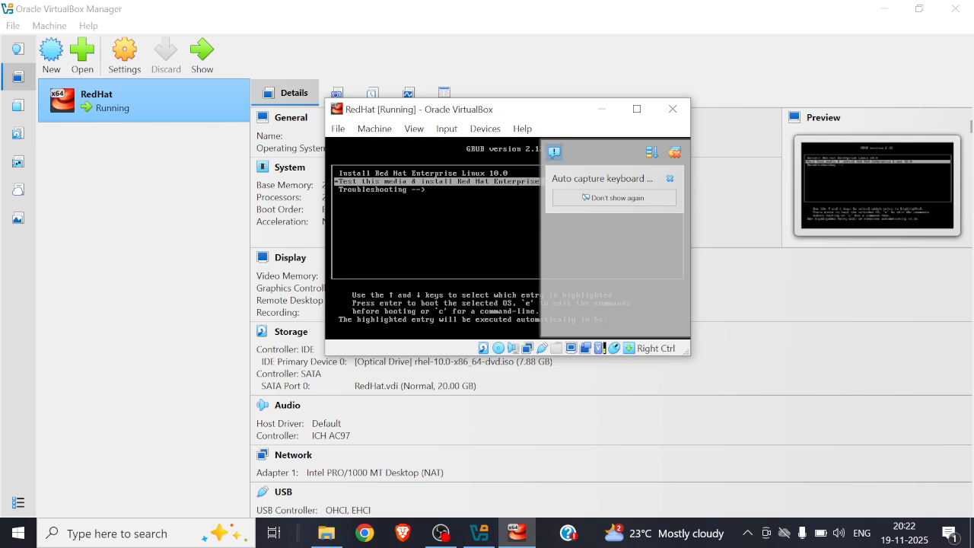
Dismiss the keyboard capture message and boot the Install Red Hat Enterprise Linux 10.0 entry from the GRUB menu.
{"action": "left_click", "coordinate": [677, 153]}
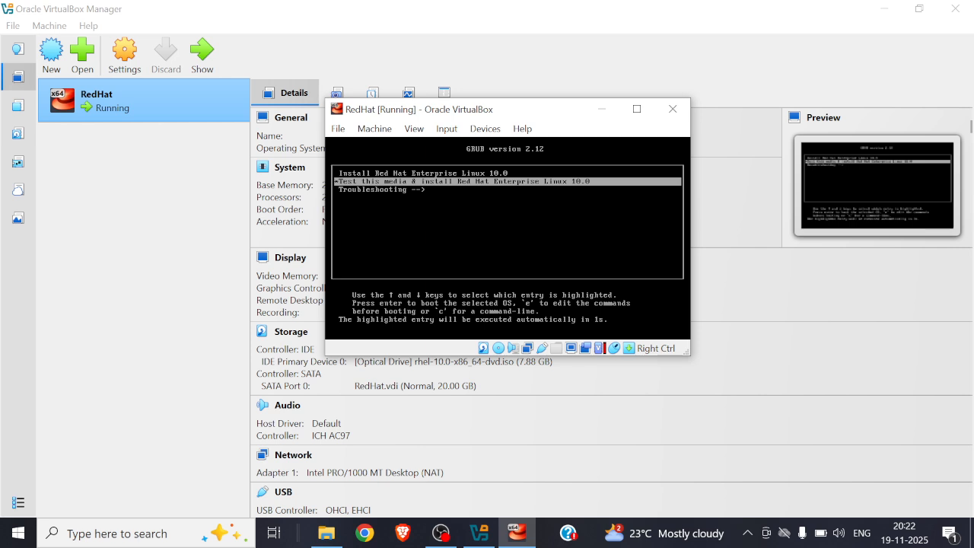
{"action": "key", "text": "Up"}
{"action": "key", "text": "Down"}
{"action": "key", "text": "Up"}
{"action": "key", "text": "Down"}
{"action": "key", "text": "Up"}
{"action": "key", "text": "Down"}
{"action": "key", "text": "Up"}
{"action": "key", "text": "Down"}
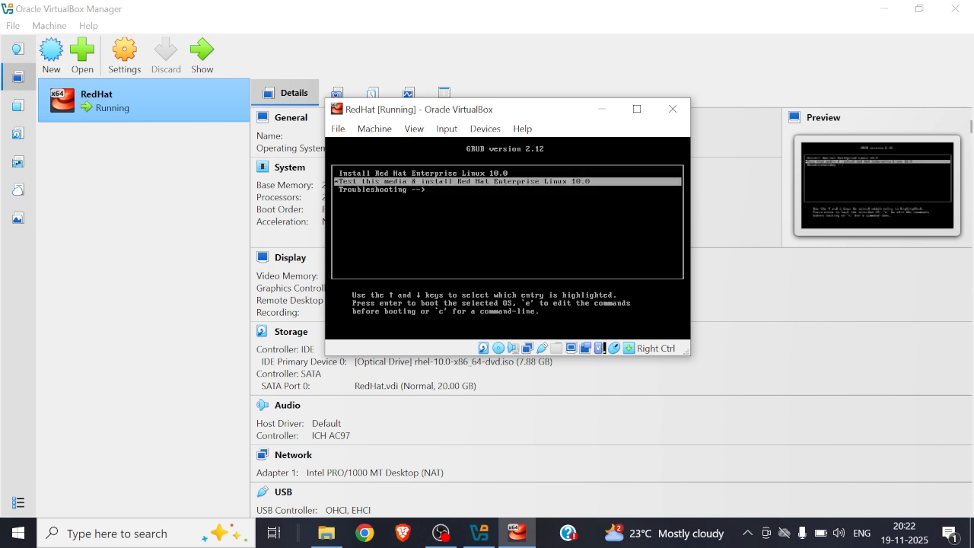
{"action": "key", "text": "Up"}
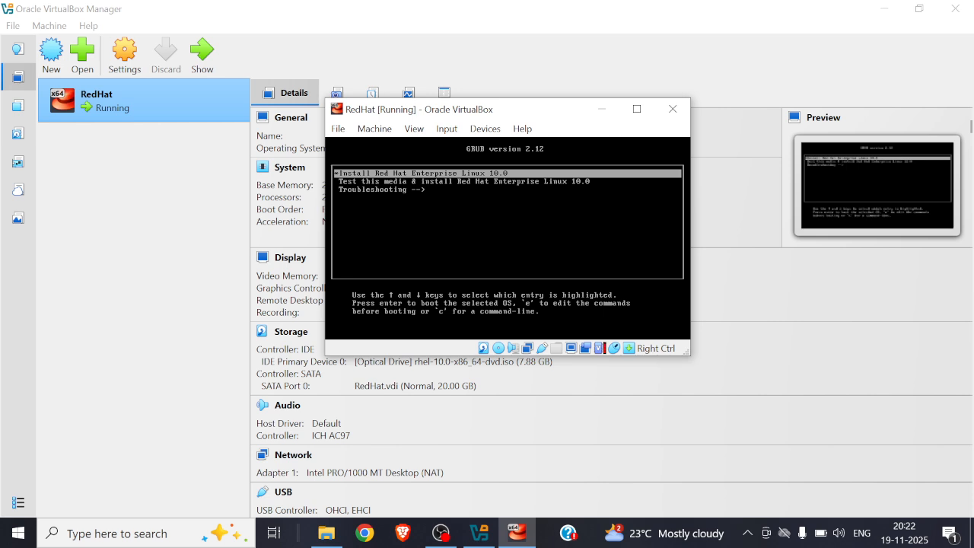
{"action": "key", "text": "Return"}
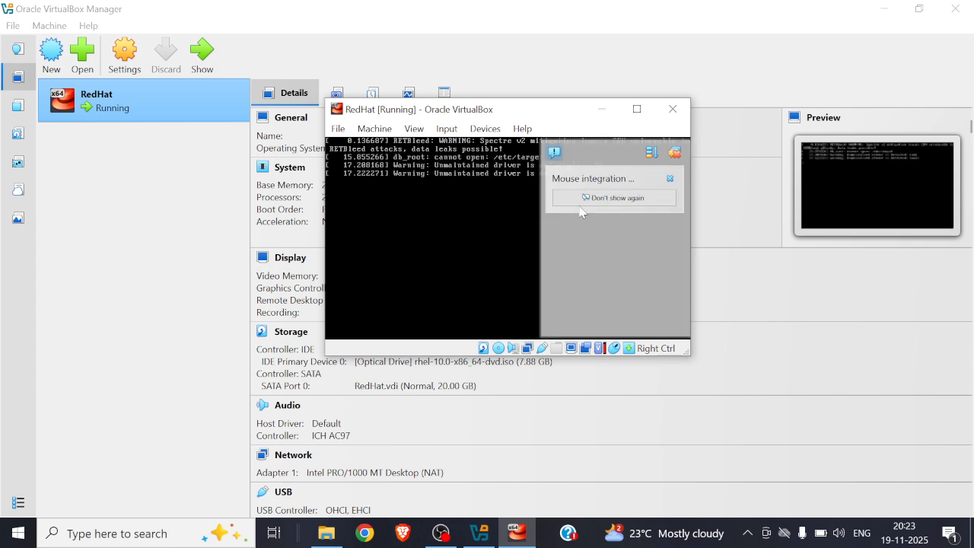
Dismiss the mouse integration message, maximize the RedHat machine window and capture the mouse and keyboard in it.
{"action": "left_click", "coordinate": [674, 153]}
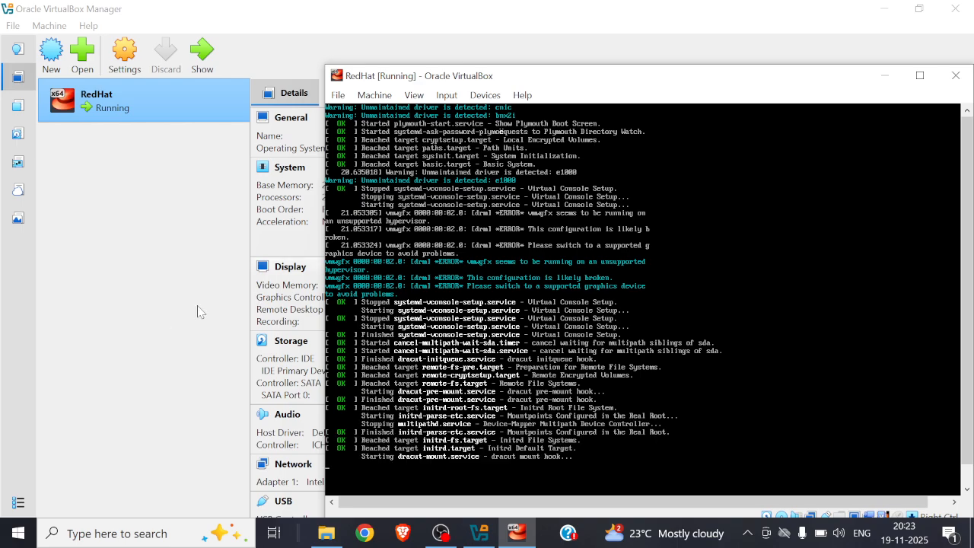
{"action": "left_click_drag", "start_coordinate": [776, 76], "coordinate": [603, 37]}
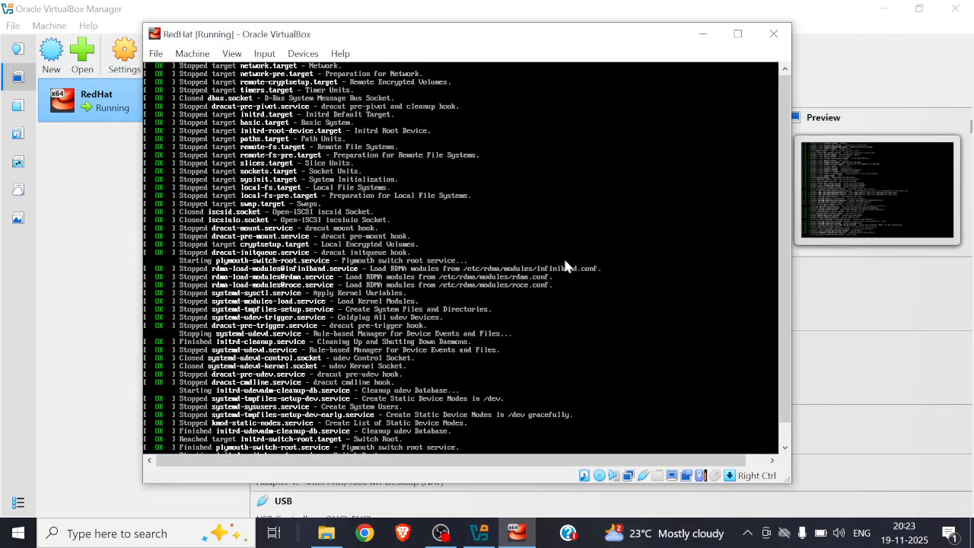
{"action": "left_click", "coordinate": [738, 33]}
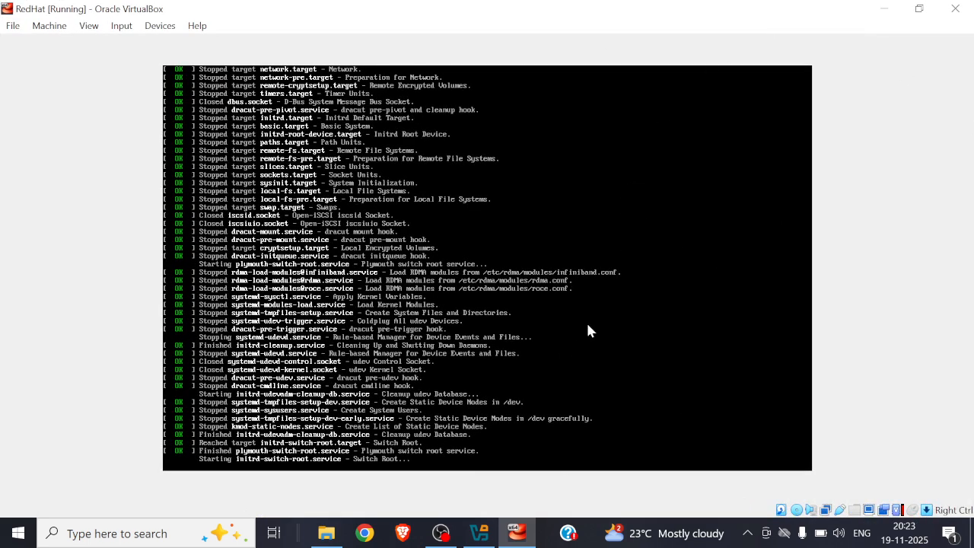
{"action": "left_click", "coordinate": [587, 197]}
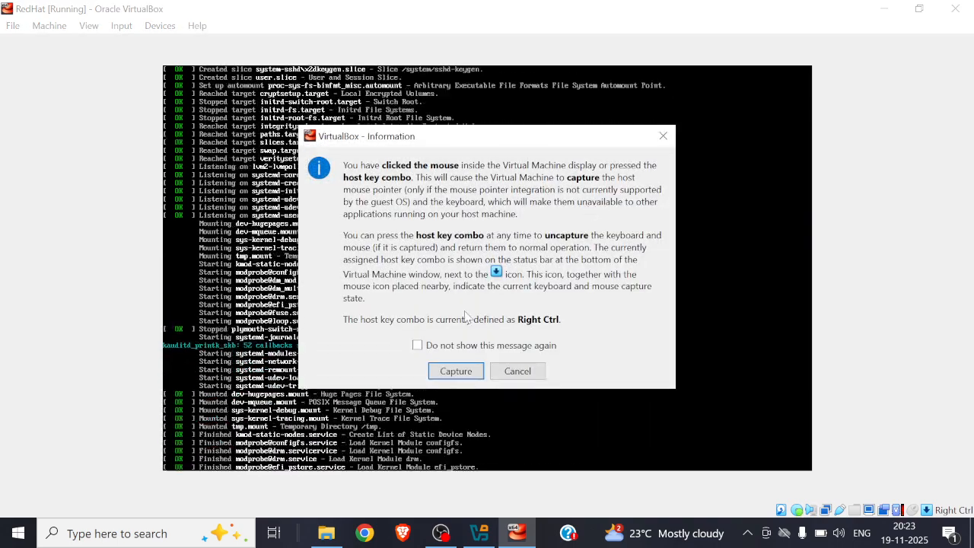
{"action": "left_click", "coordinate": [458, 374]}
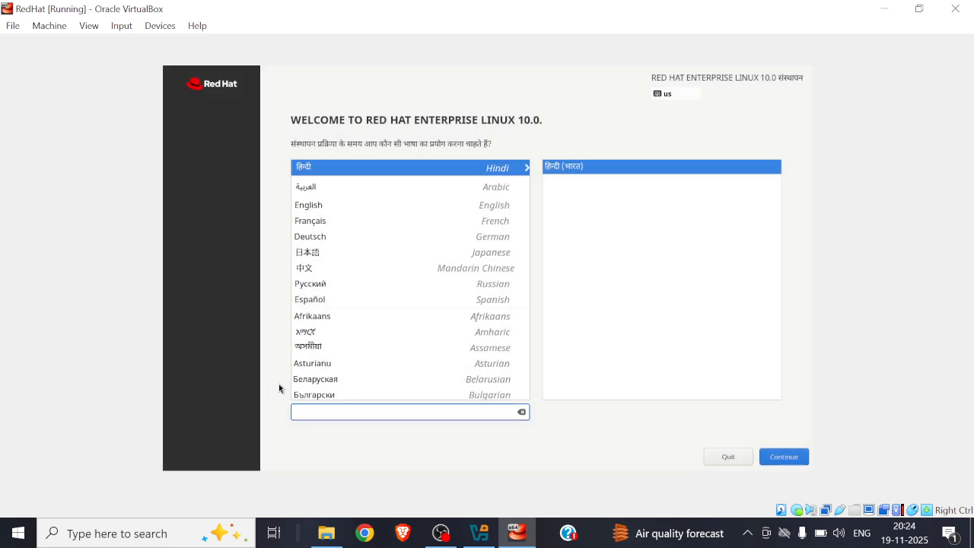
Choose English (United States) as the installation language and accept the ATA VBOX HARDDISK with automatic storage configuration as the installation destination.
{"action": "left_click", "coordinate": [473, 212]}
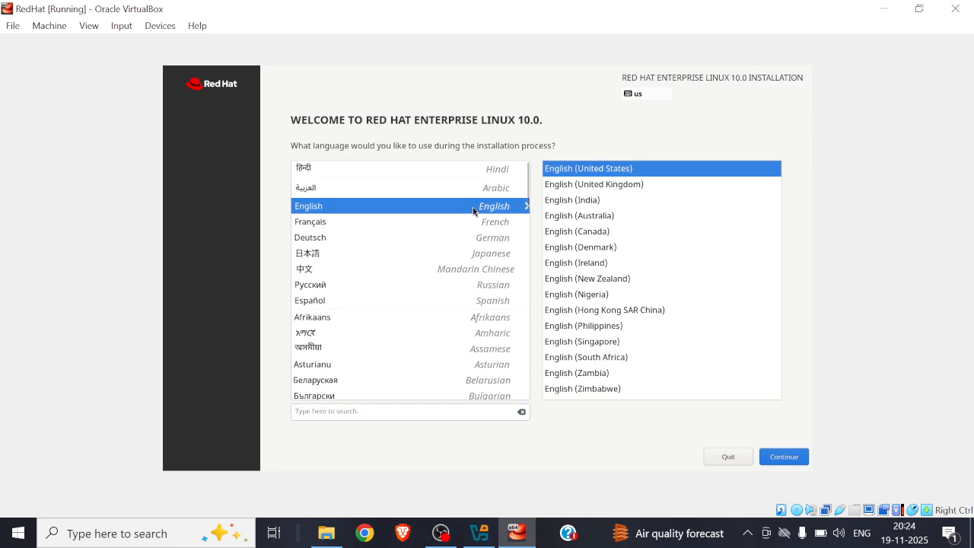
{"action": "left_click", "coordinate": [788, 457]}
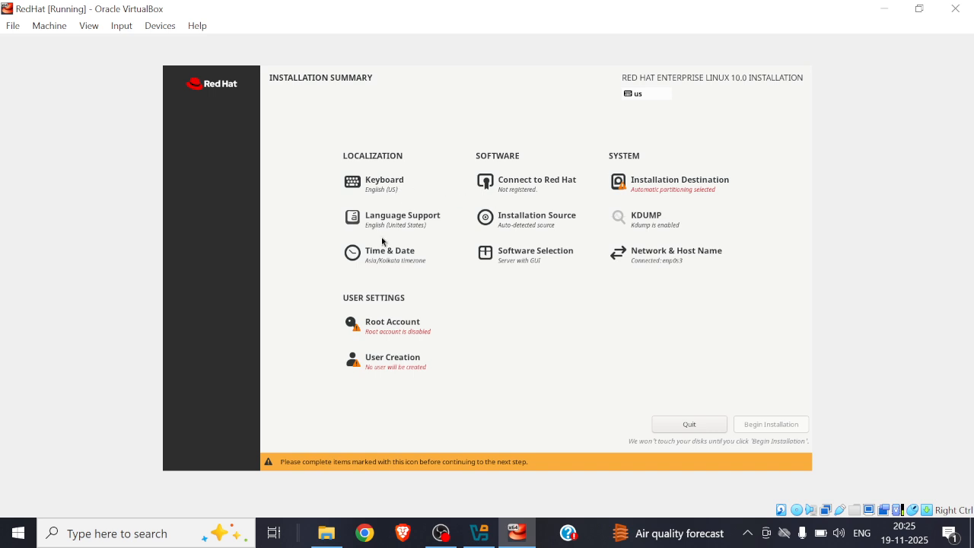
{"action": "left_click", "coordinate": [639, 194]}
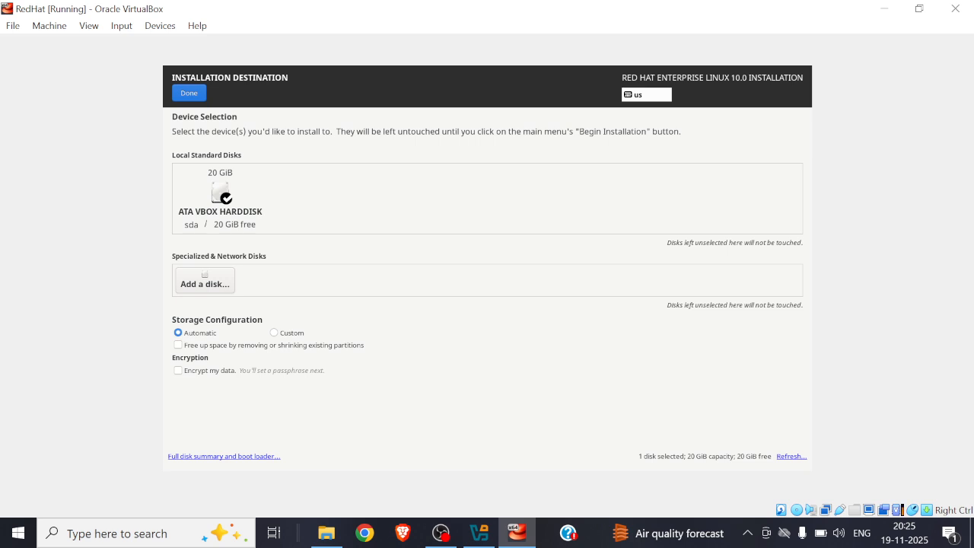
{"action": "left_click", "coordinate": [190, 93]}
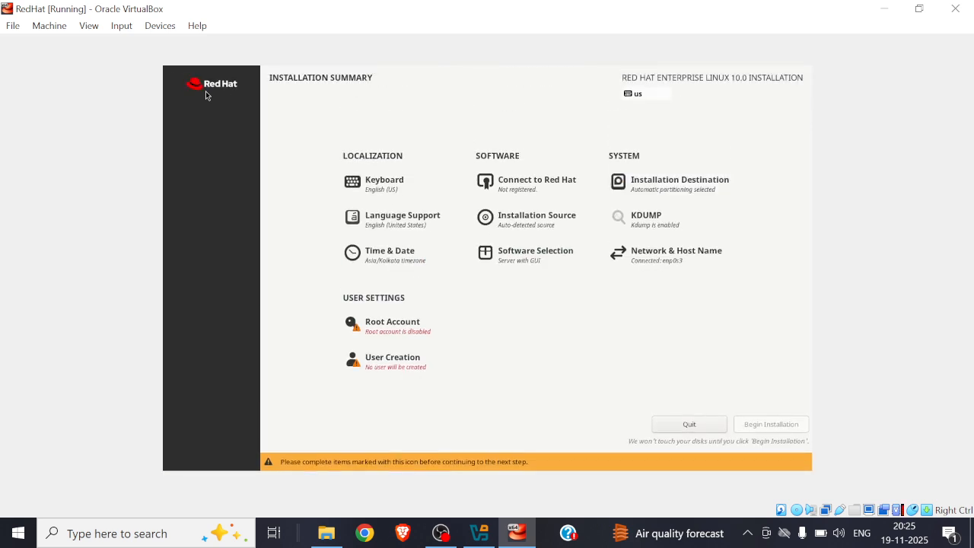
Enable the root account, enter and confirm the root password, allow root SSH login with password, and accept the short password.
{"action": "left_click", "coordinate": [371, 327]}
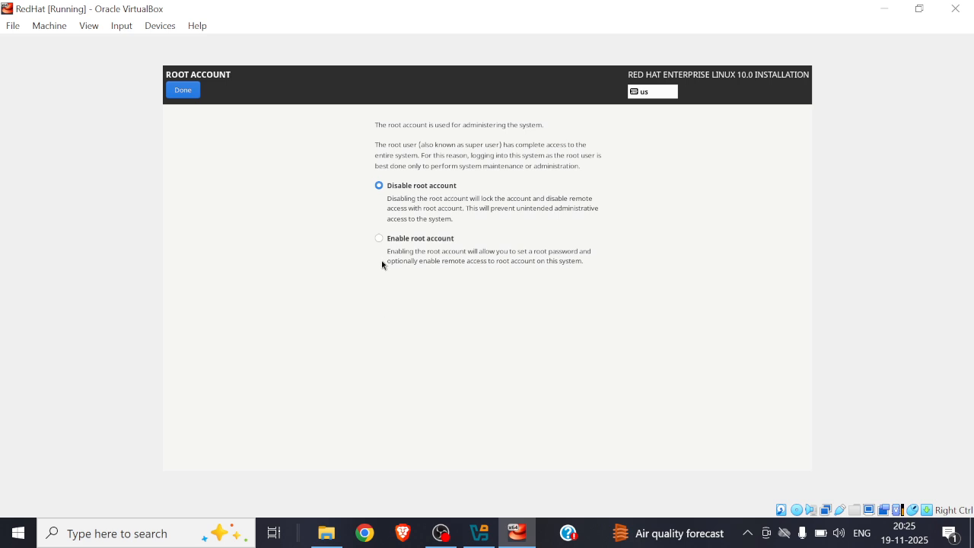
{"action": "left_click", "coordinate": [380, 239]}
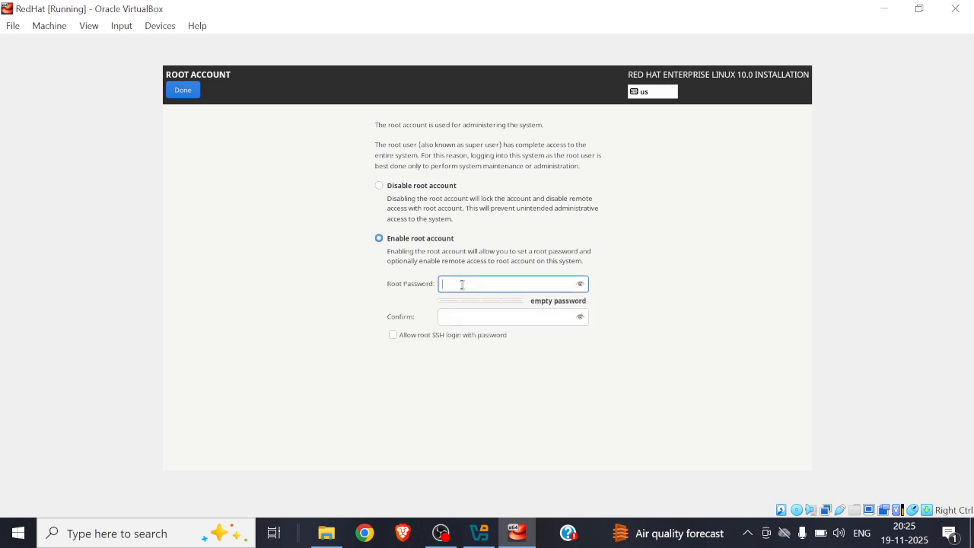
{"action": "type", "text": "•"}
{"action": "key", "text": "Tab"}
{"action": "type", "text": "•"}
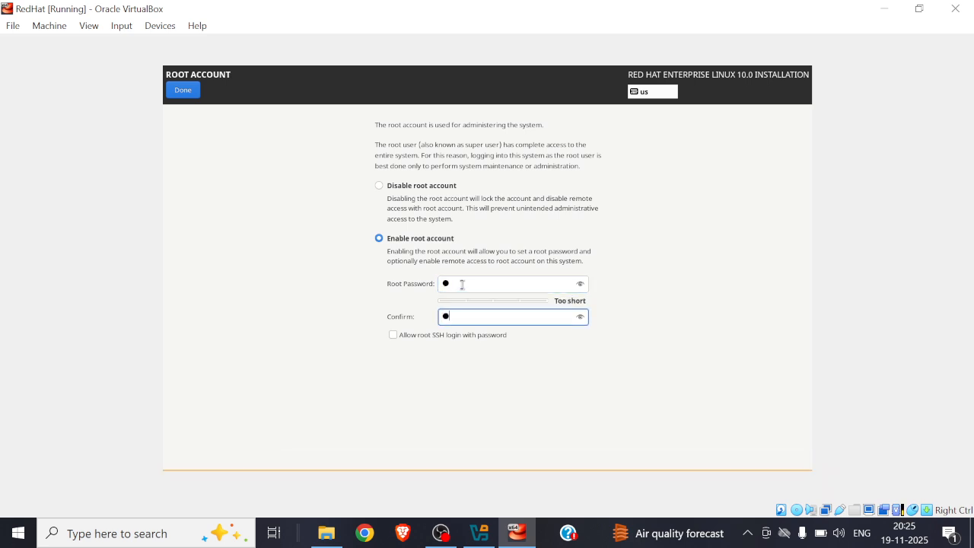
{"action": "left_click", "coordinate": [394, 335]}
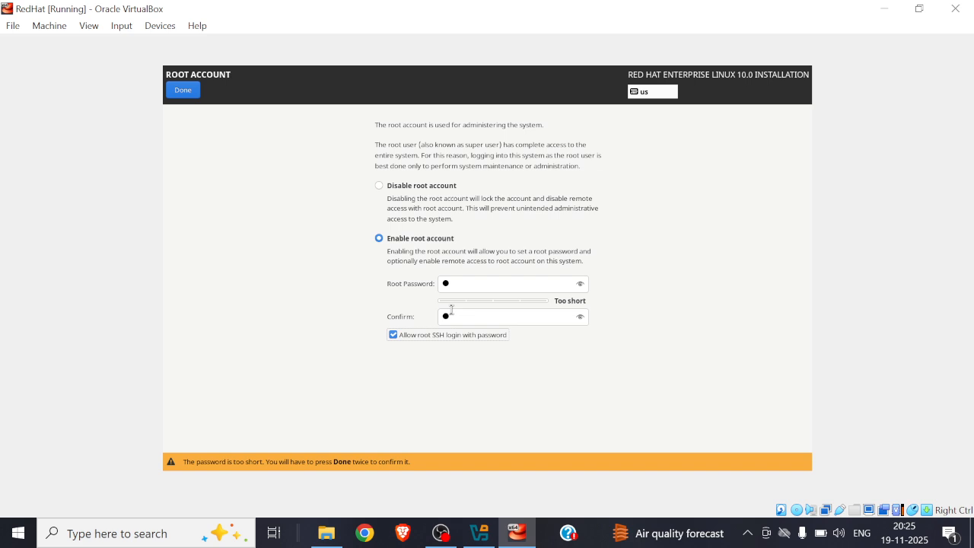
{"action": "left_click", "coordinate": [578, 287]}
{"action": "left_click", "coordinate": [577, 287]}
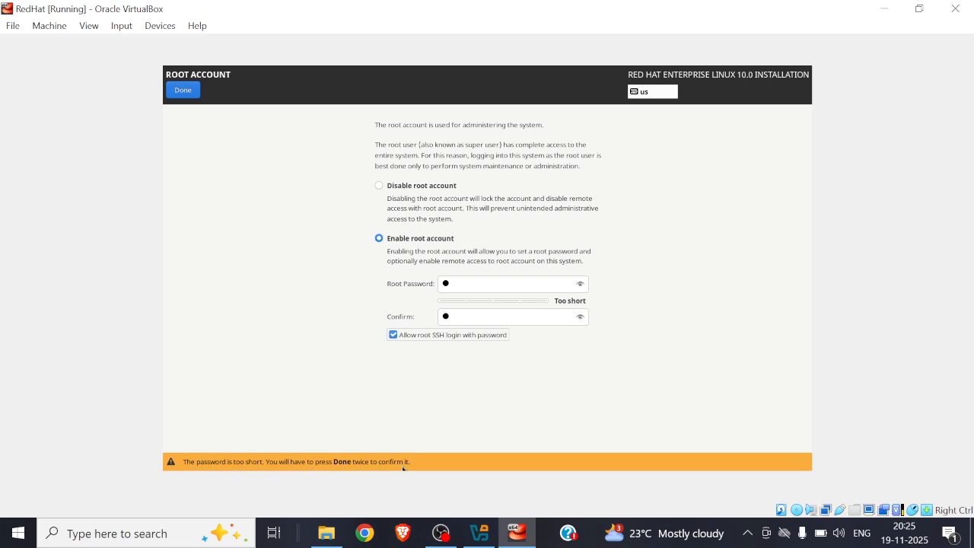
{"action": "left_click", "coordinate": [196, 92]}
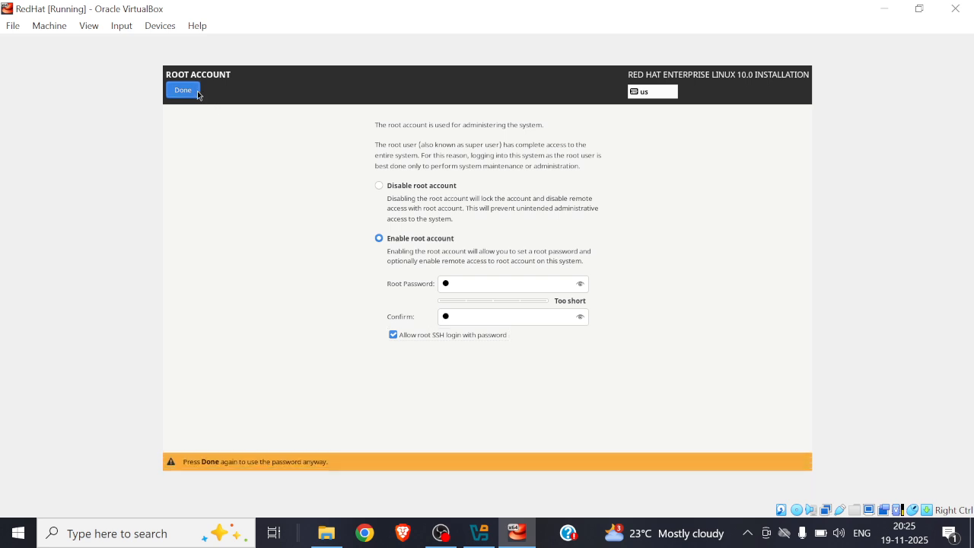
{"action": "left_click", "coordinate": [197, 93]}
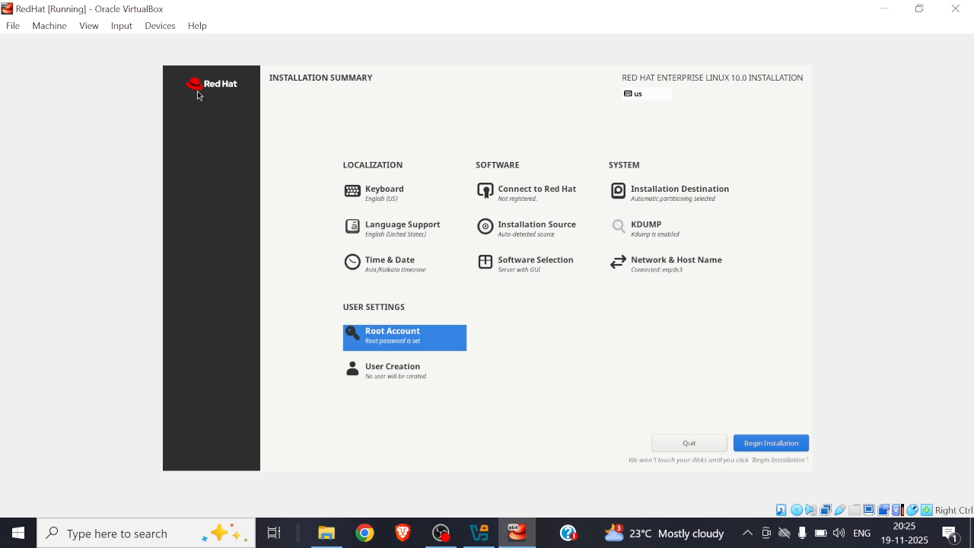
Create an administrator user by entering the full name and the account password with its confirmation, and accept the short password.
{"action": "left_click", "coordinate": [415, 370]}
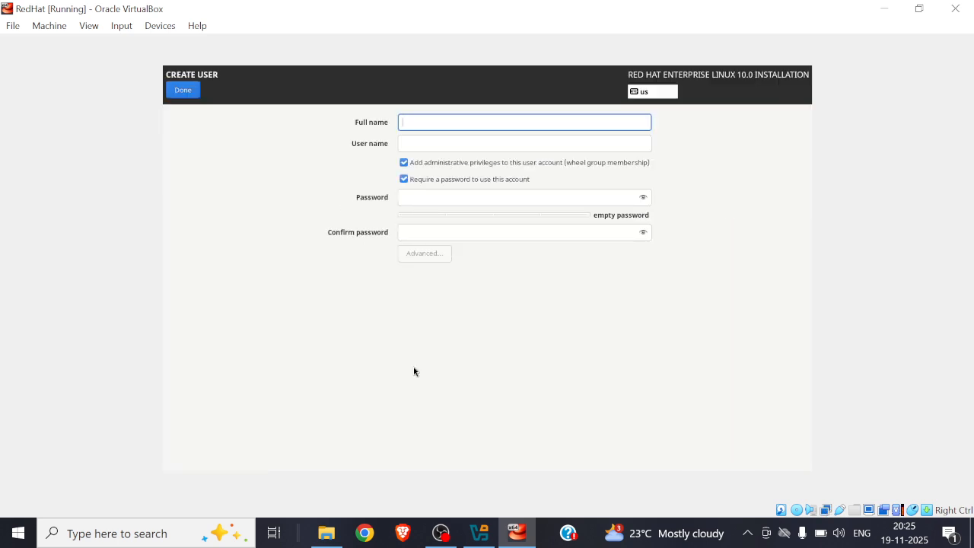
{"action": "type", "text": "suraj"}
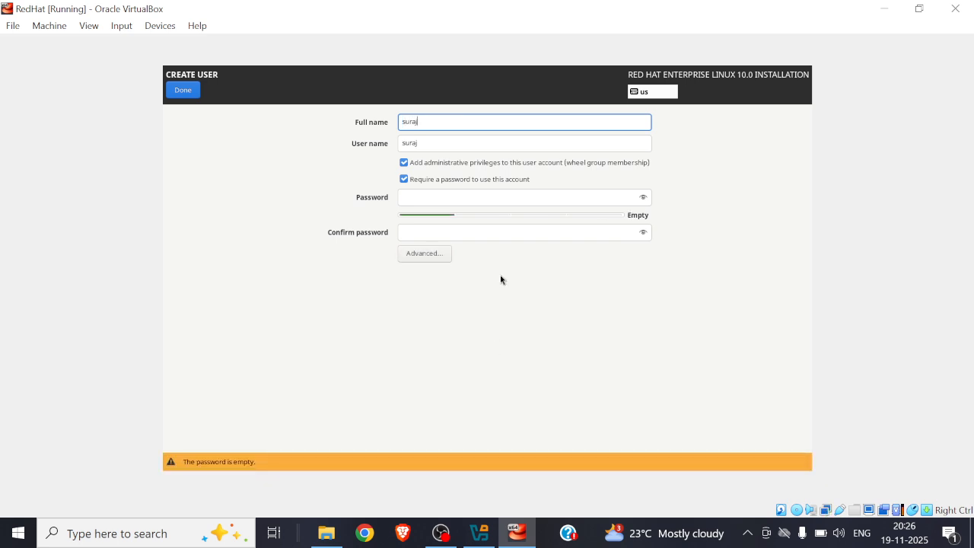
{"action": "left_click", "coordinate": [485, 196]}
{"action": "type", "text": "a"}
{"action": "left_click", "coordinate": [487, 231]}
{"action": "type", "text": "a"}
{"action": "left_click", "coordinate": [190, 92]}
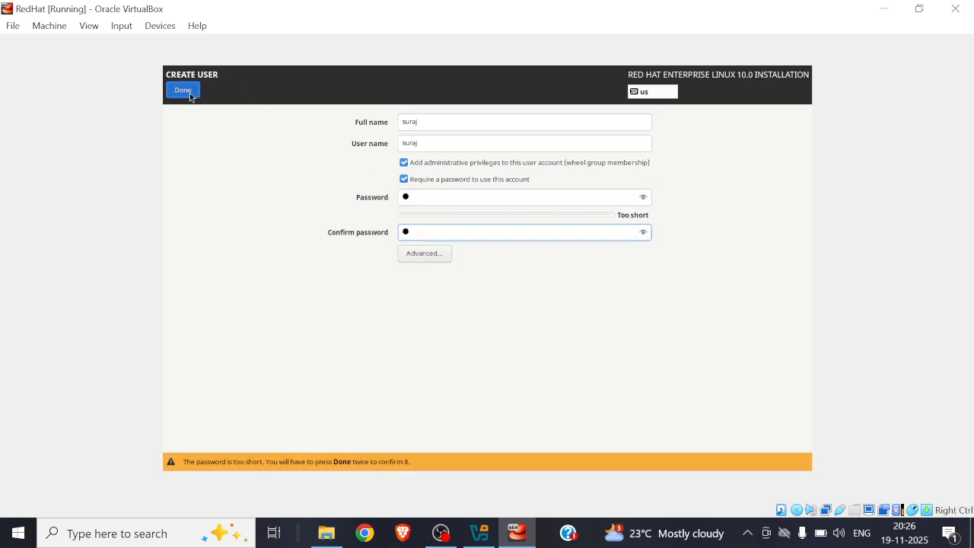
{"action": "left_click", "coordinate": [190, 92]}
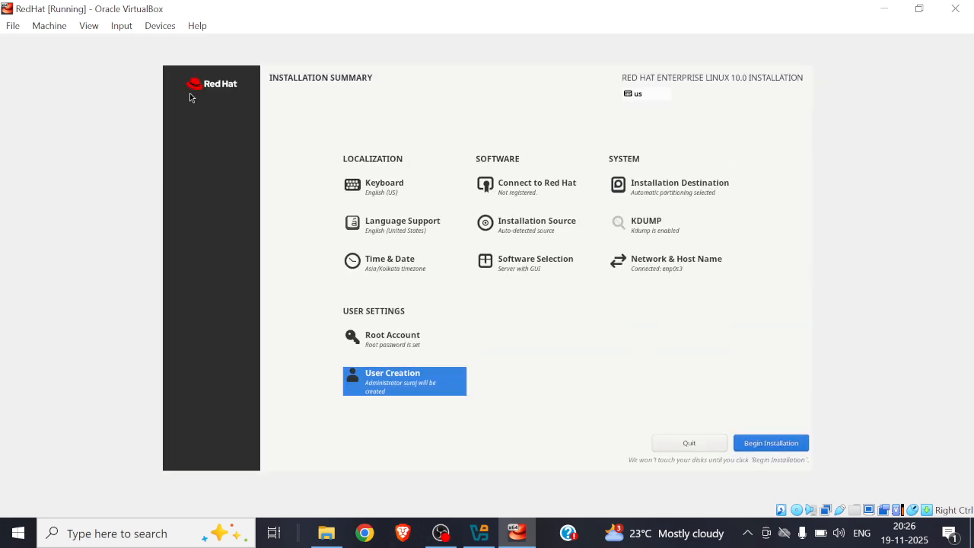
Begin the Red Hat Enterprise Linux installation and release the captured mouse and keyboard back to the host.
{"action": "left_click", "coordinate": [785, 443]}
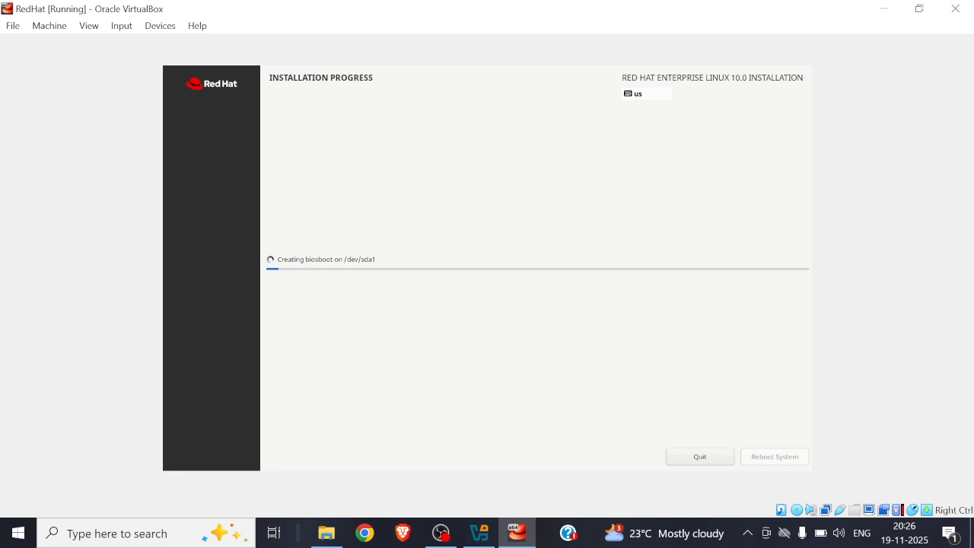
{"action": "key", "text": "Control_R"}
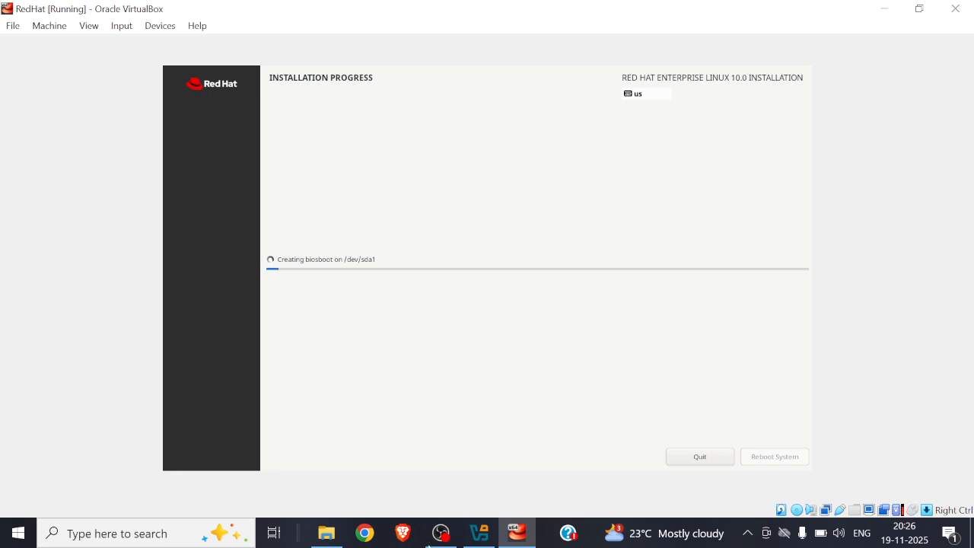